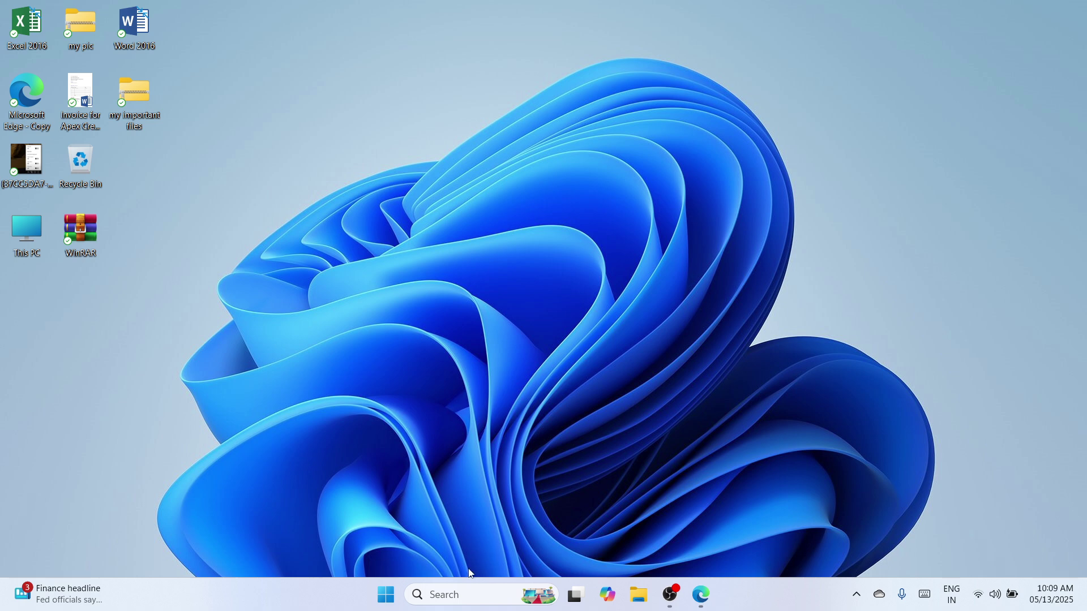
Open Google Chrome and search Google for the "epson l8050 drive" download.
{"action": "left_click", "coordinate": [458, 589]}
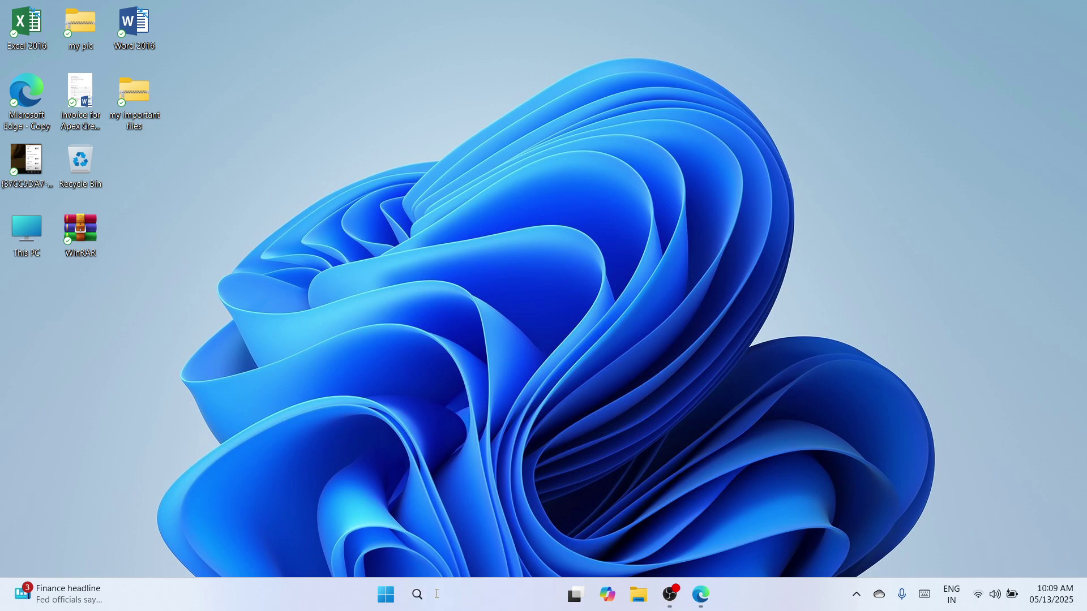
{"action": "type", "text": "c"}
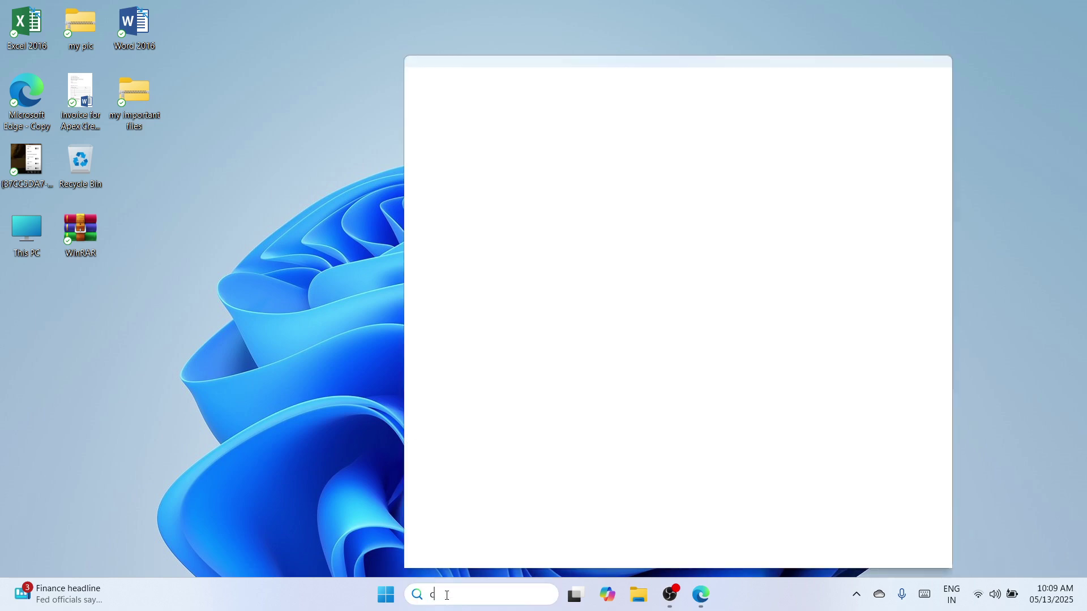
{"action": "type", "text": "hrome"}
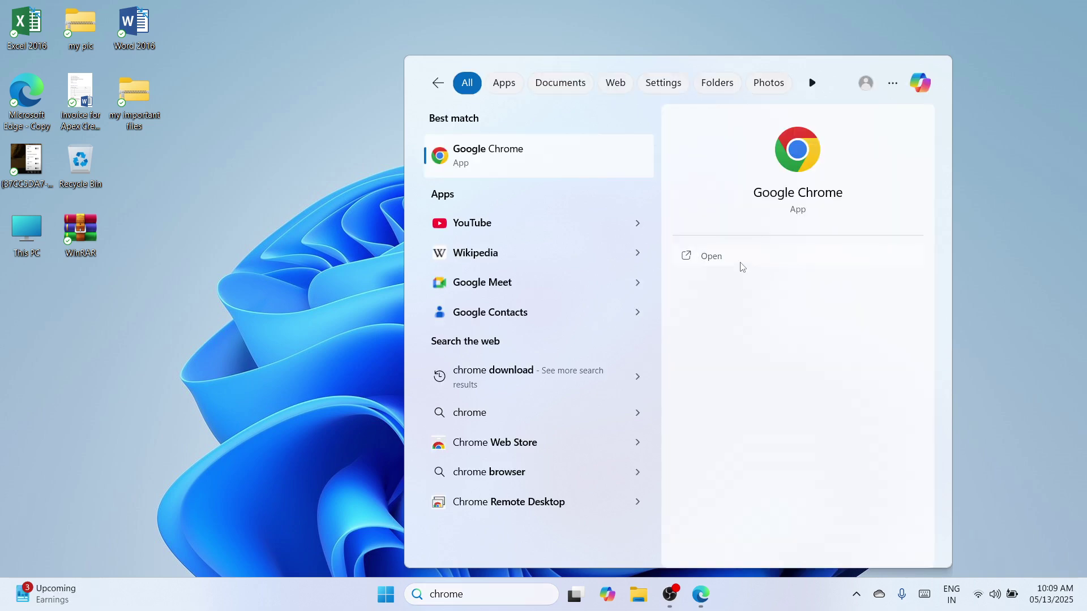
{"action": "left_click", "coordinate": [740, 263]}
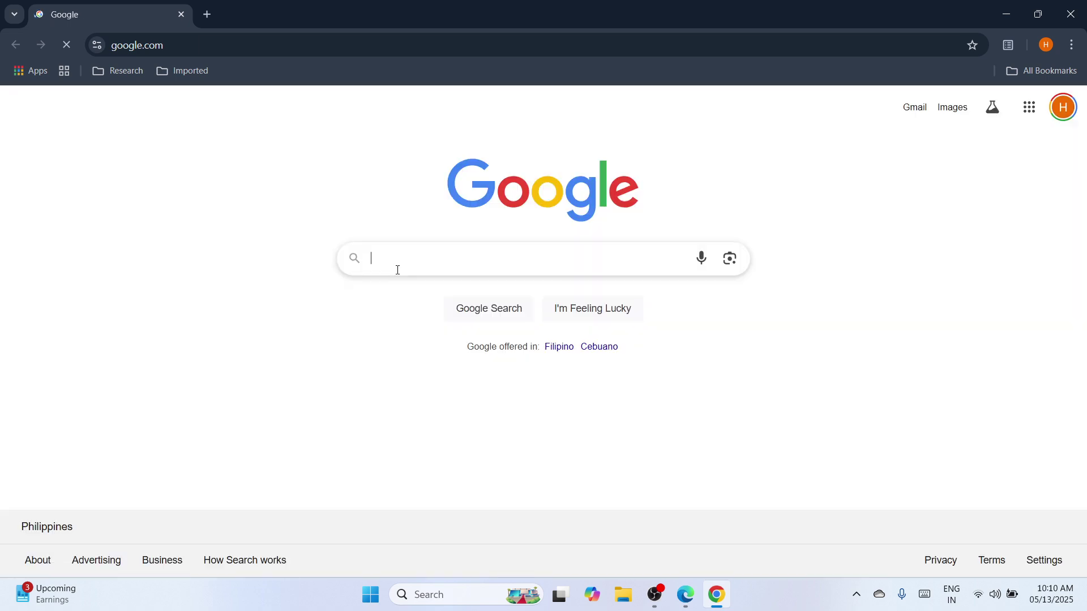
{"action": "type", "text": "ep"}
{"action": "type", "text": "son l8050 drive"}
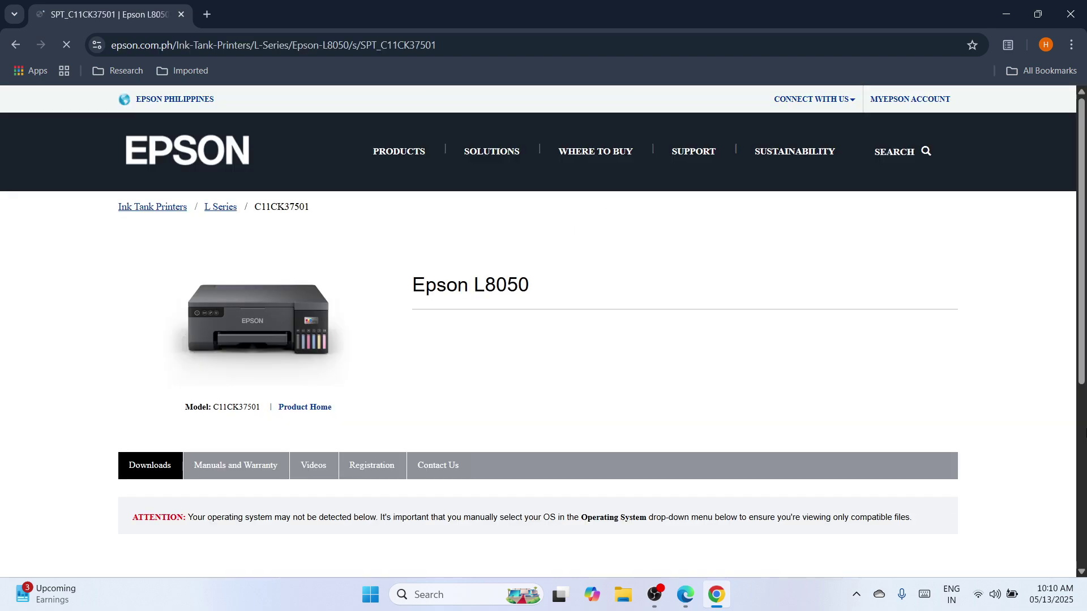
From the Downloads section of the Epson L8050 support page, download the Windows printer driver L8050_x64_304JAUsHomeExportAsiaML.exe, accepting the license agreement.
{"action": "scroll", "coordinate": [138, 361], "scroll_direction": "down", "scroll_amount": 2}
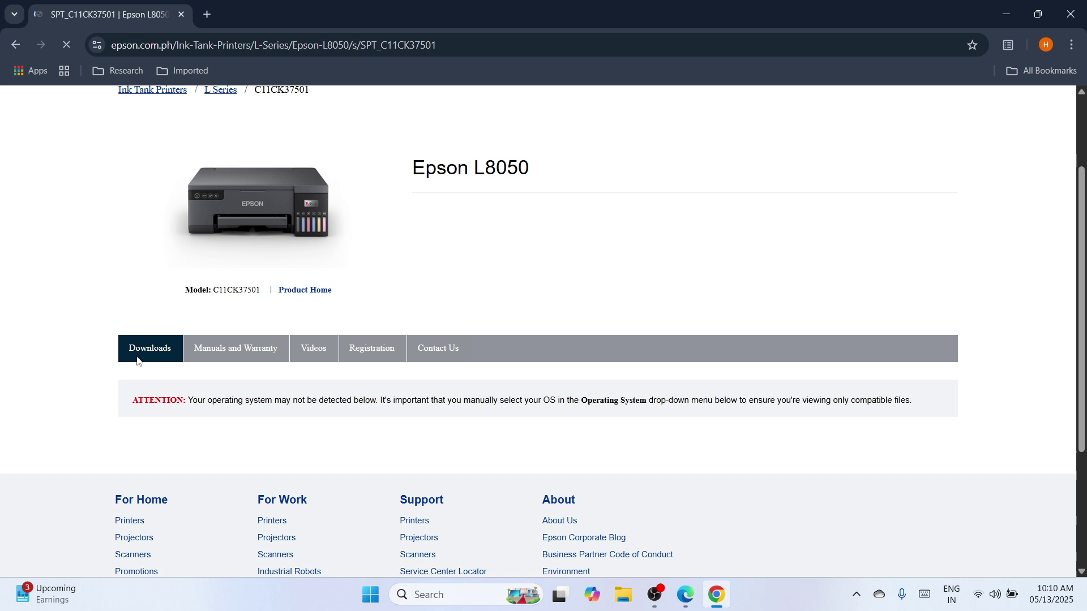
{"action": "left_click", "coordinate": [138, 353]}
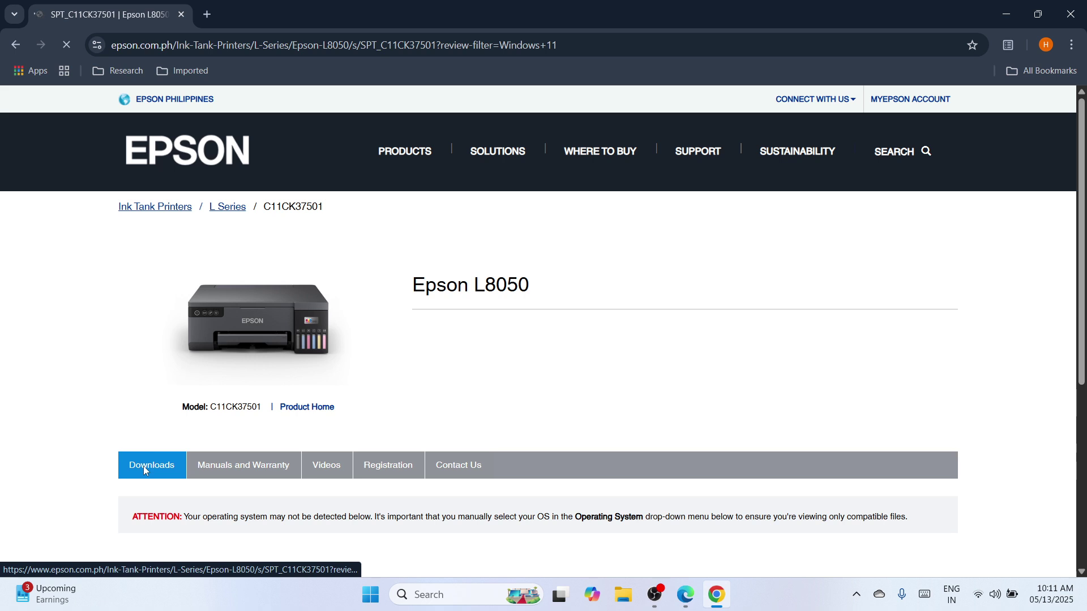
{"action": "left_click", "coordinate": [143, 466]}
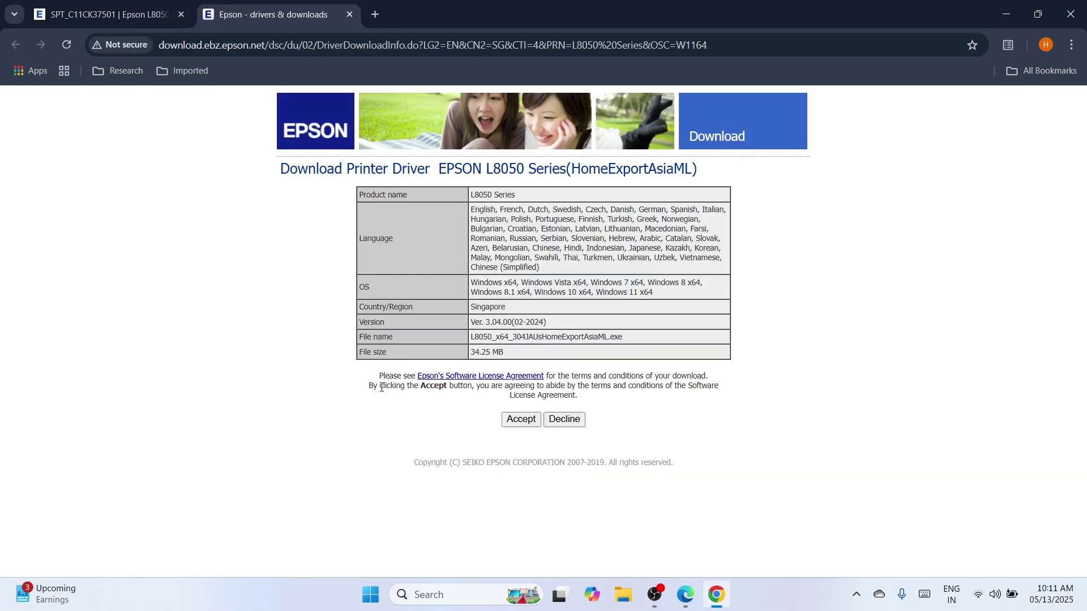
{"action": "left_click", "coordinate": [521, 420]}
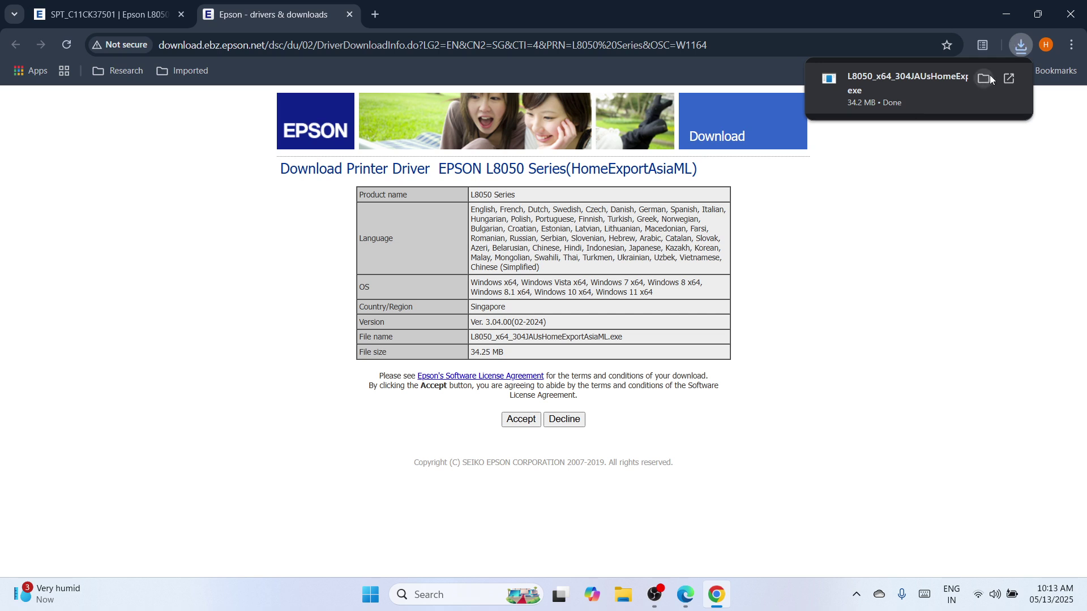
Move the downloaded L8050 driver file from the Downloads folder to an open area of the desktop, closing File Explorer and Chrome.
{"action": "left_click", "coordinate": [985, 78]}
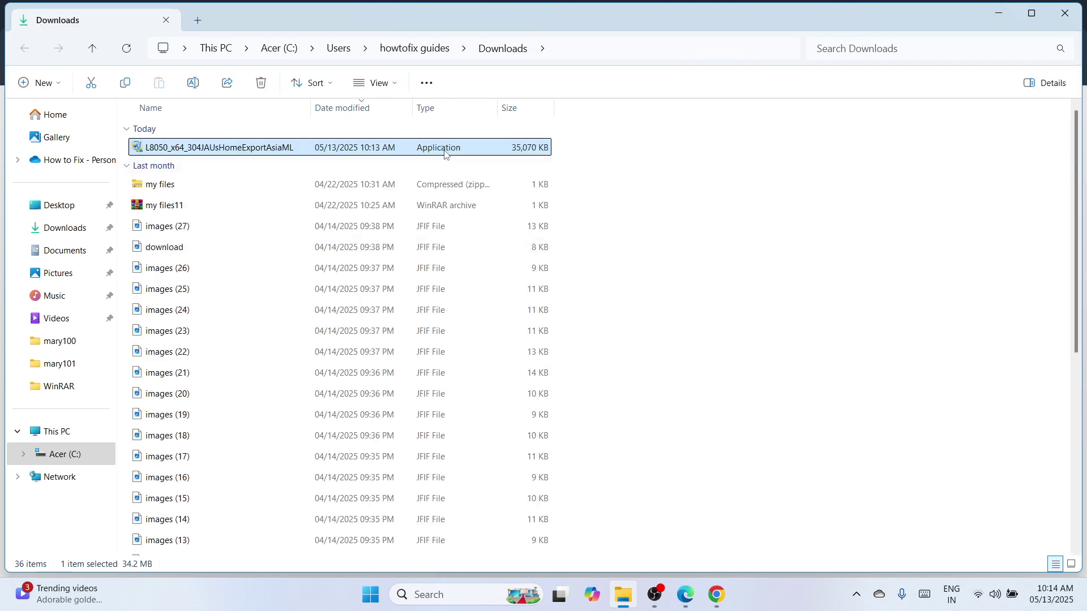
{"action": "right_click", "coordinate": [446, 154]}
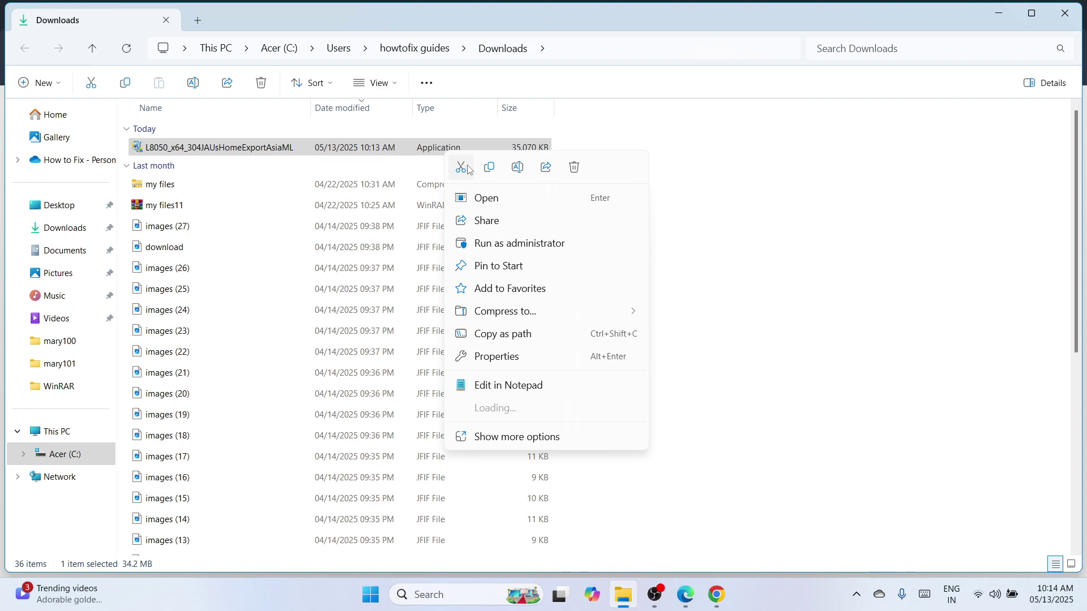
{"action": "left_click", "coordinate": [460, 167]}
{"action": "left_click", "coordinate": [1072, 15]}
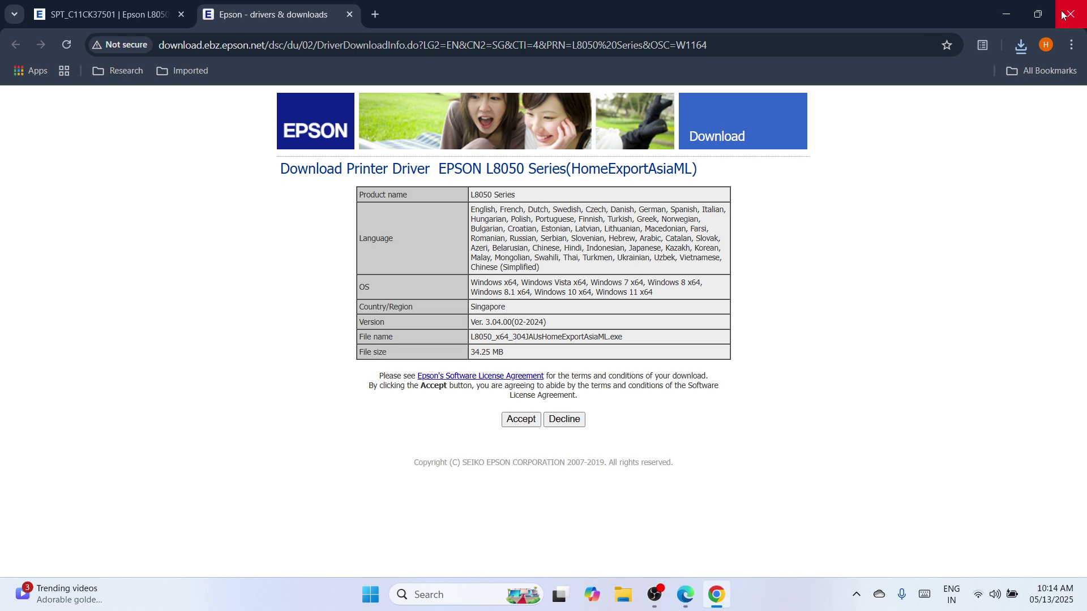
{"action": "left_click", "coordinate": [1063, 15]}
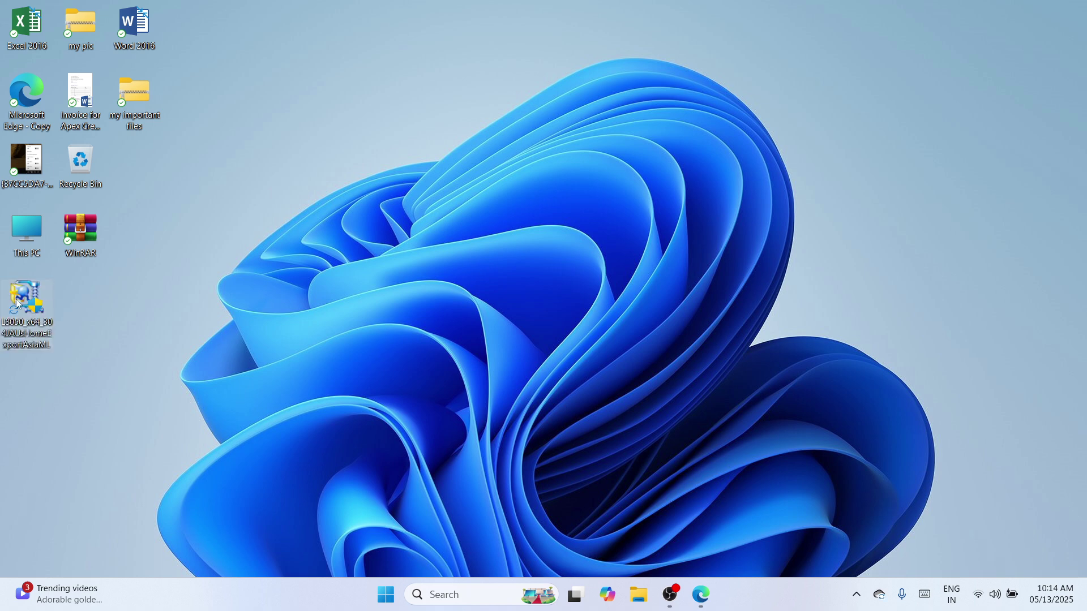
{"action": "left_click_drag", "start_coordinate": [18, 304], "coordinate": [435, 197]}
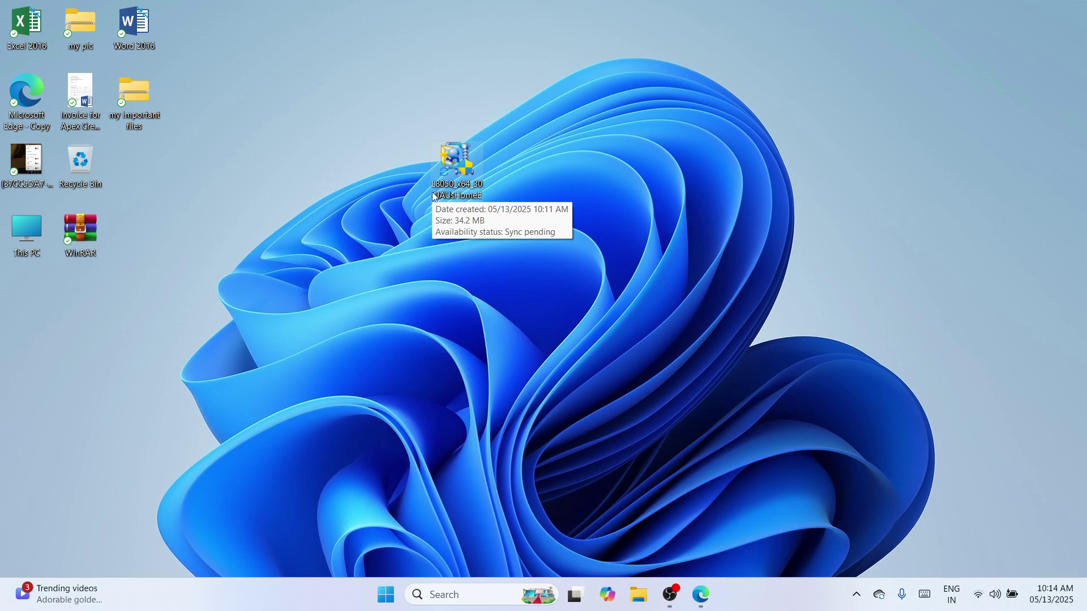
Extract the L8050 driver file with WinRAR into a folder of the same name on the desktop and place that folder beside it.
{"action": "double_click", "coordinate": [450, 155]}
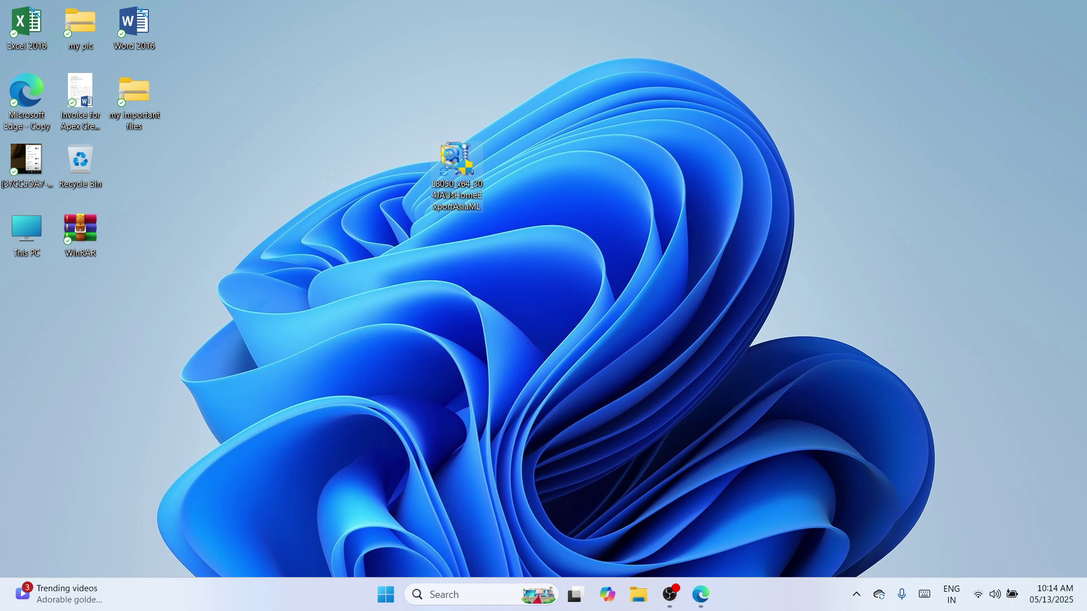
{"action": "right_click", "coordinate": [451, 156]}
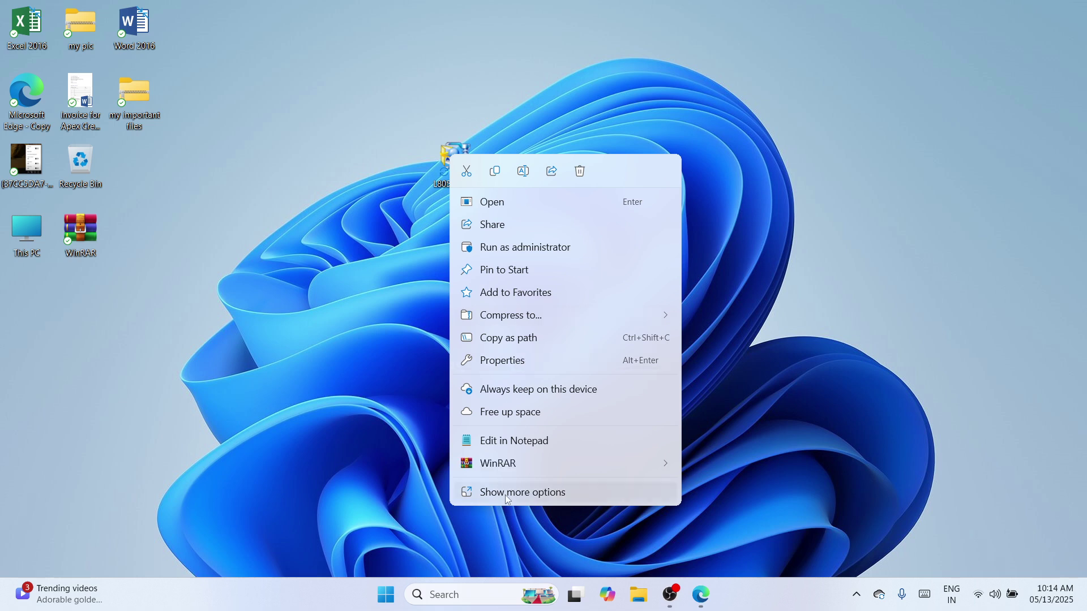
{"action": "mouse_move", "coordinate": [634, 463]}
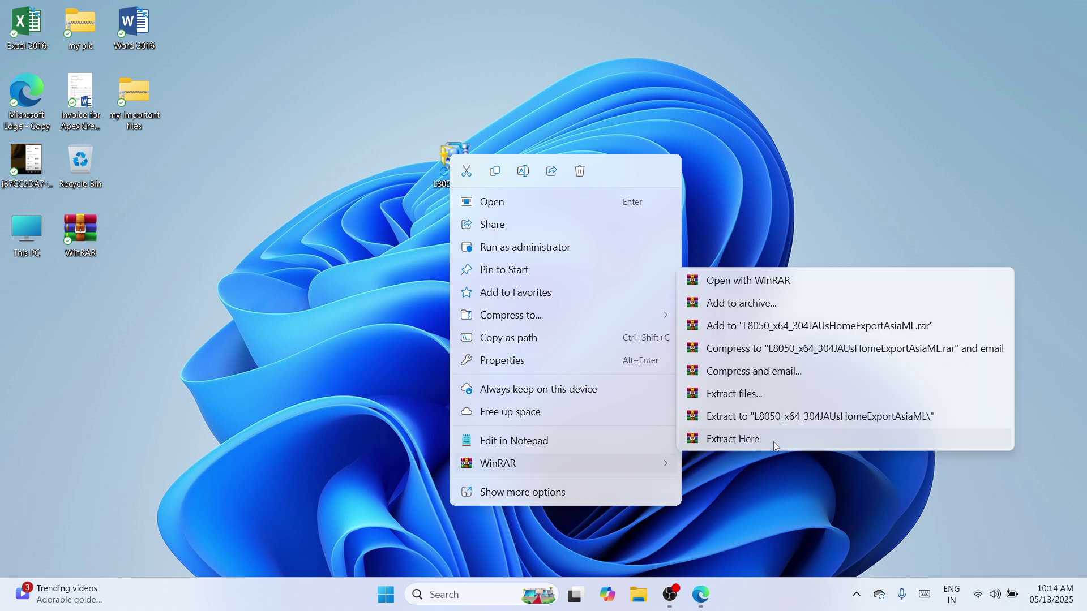
{"action": "left_click", "coordinate": [767, 439]}
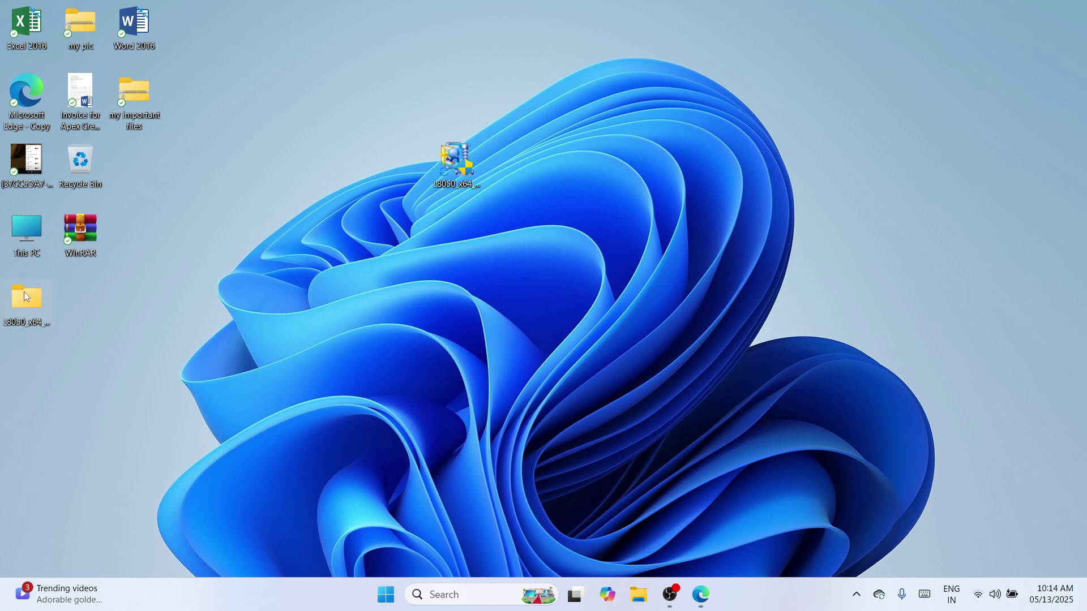
{"action": "left_click_drag", "start_coordinate": [379, 135], "coordinate": [380, 136]}
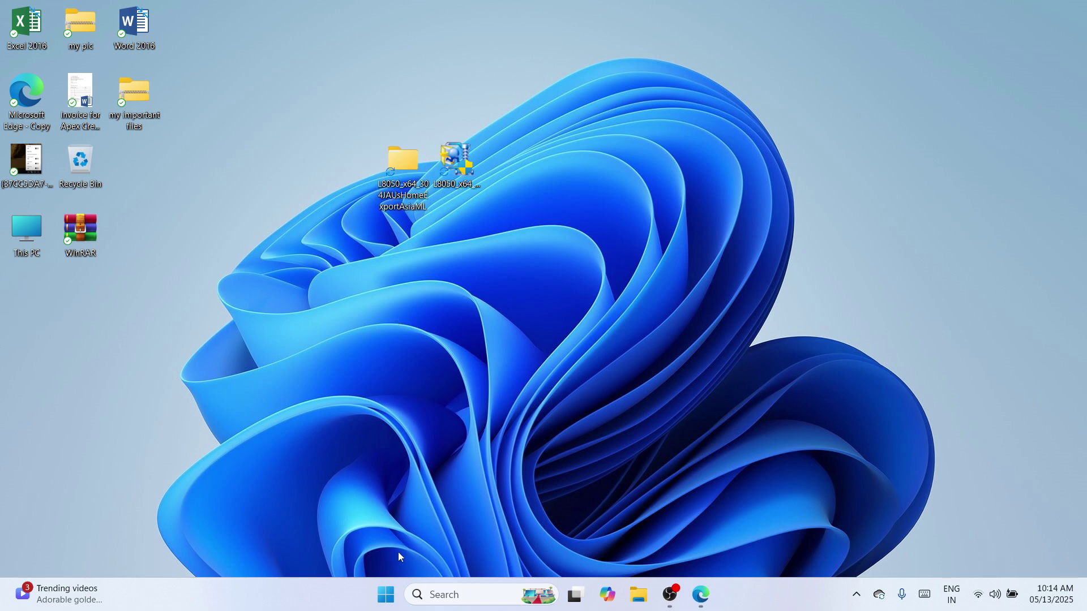
Open the Printers & scanners page under Bluetooth & devices in Windows Settings.
{"action": "right_click", "coordinate": [391, 589]}
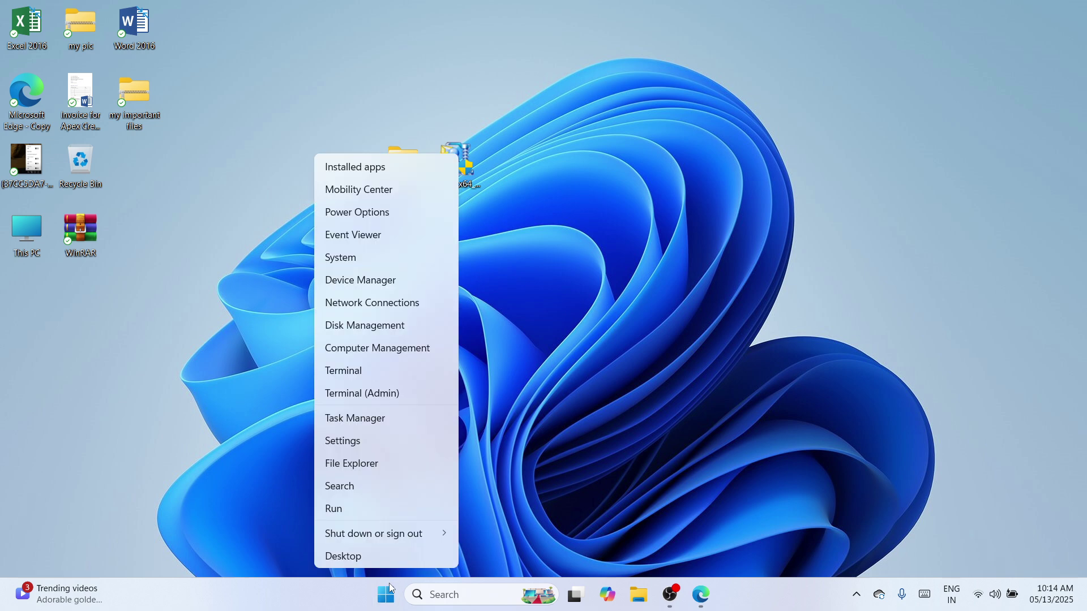
{"action": "left_click", "coordinate": [388, 437]}
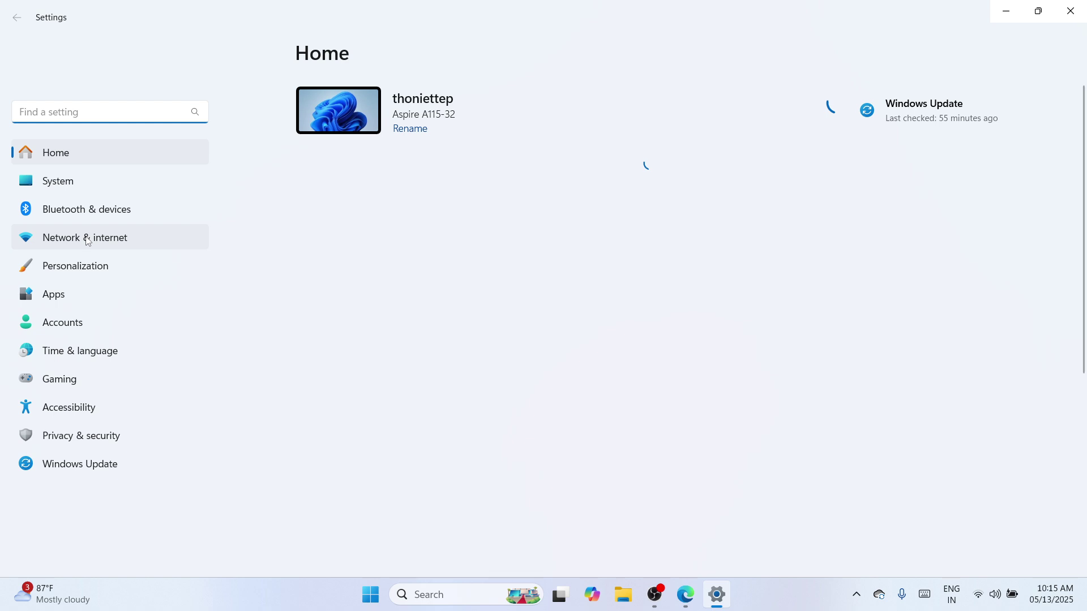
{"action": "left_click", "coordinate": [85, 209]}
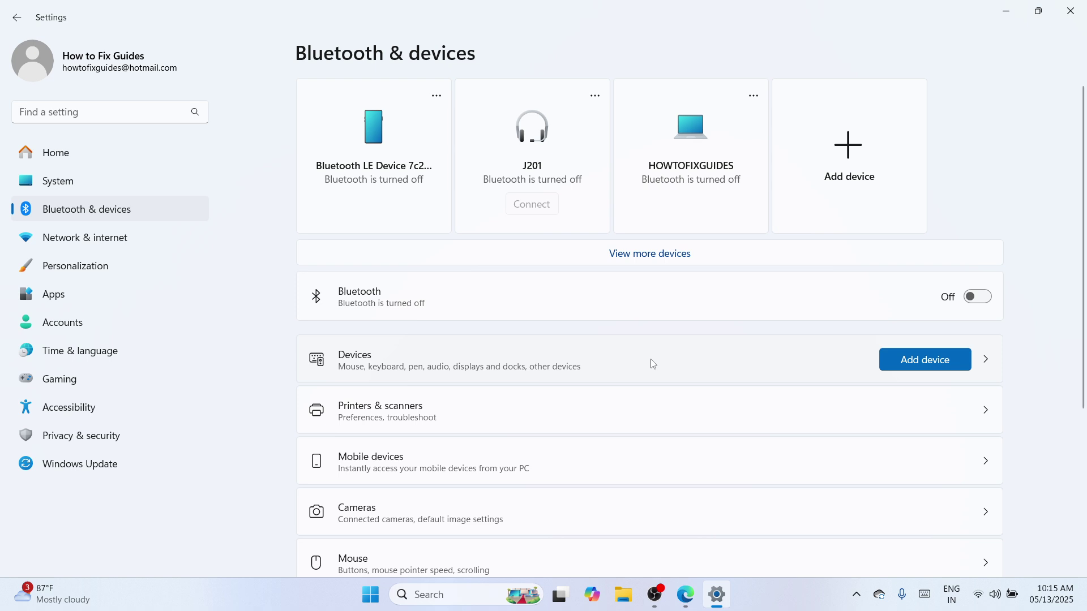
{"action": "left_click", "coordinate": [650, 414]}
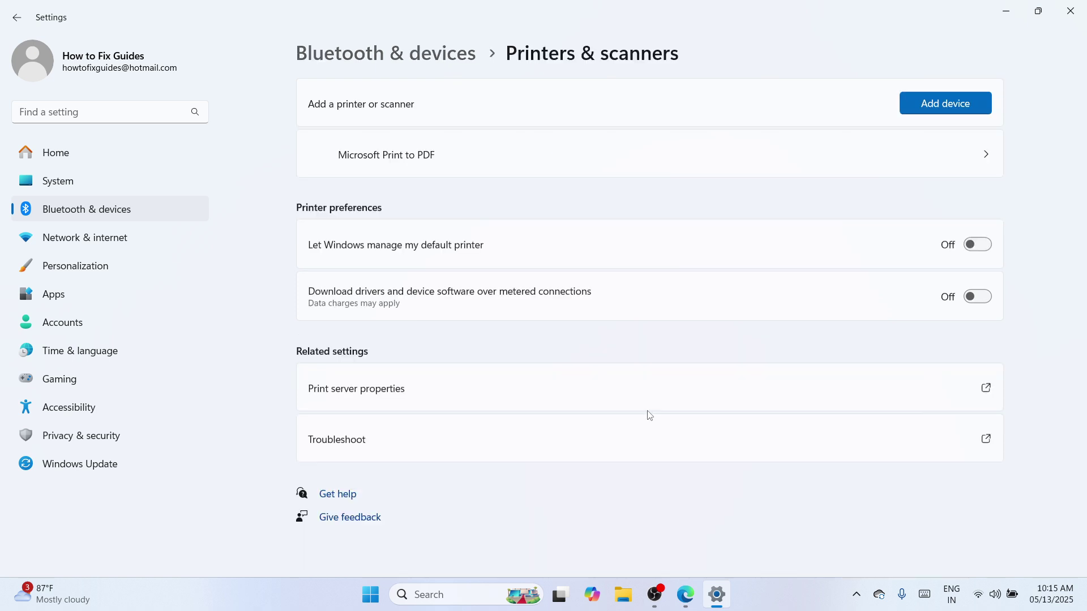
Start adding a printer manually, choosing to add a local or network printer with manual settings.
{"action": "left_click", "coordinate": [955, 107]}
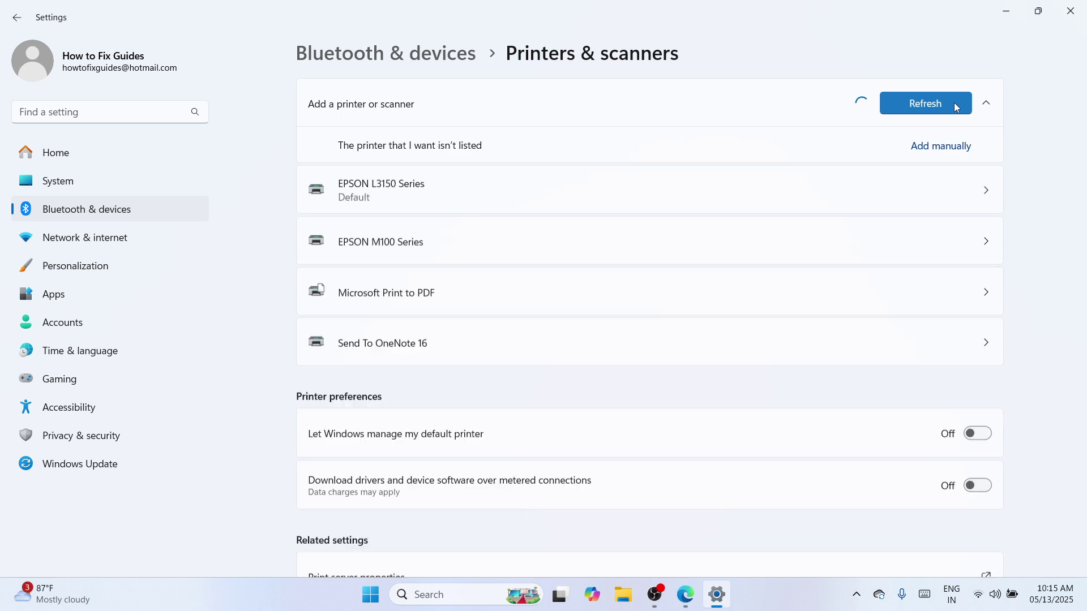
{"action": "left_click", "coordinate": [935, 144]}
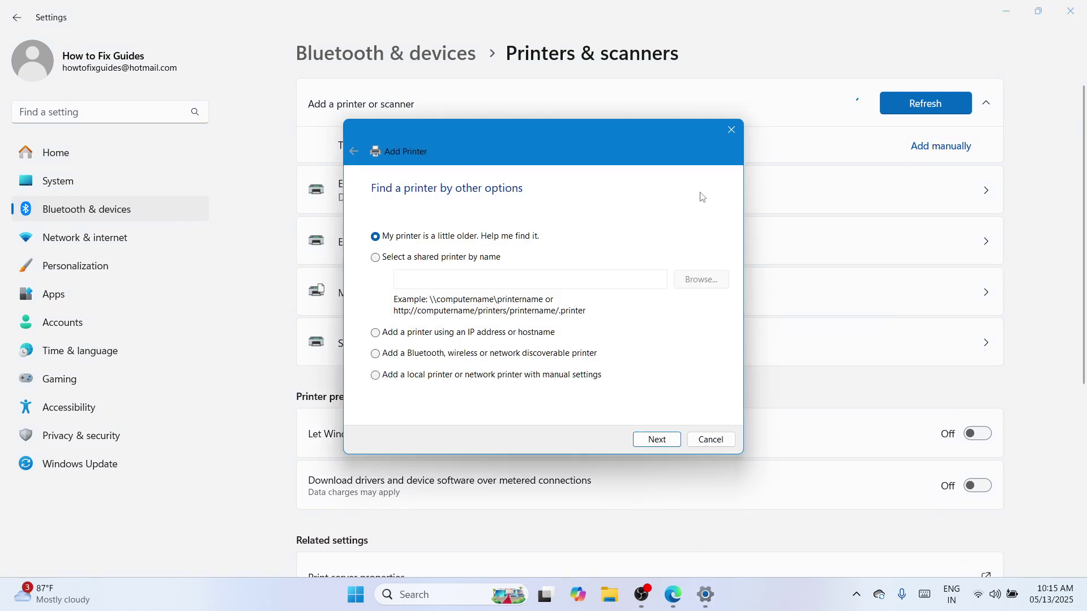
{"action": "left_click", "coordinate": [521, 377]}
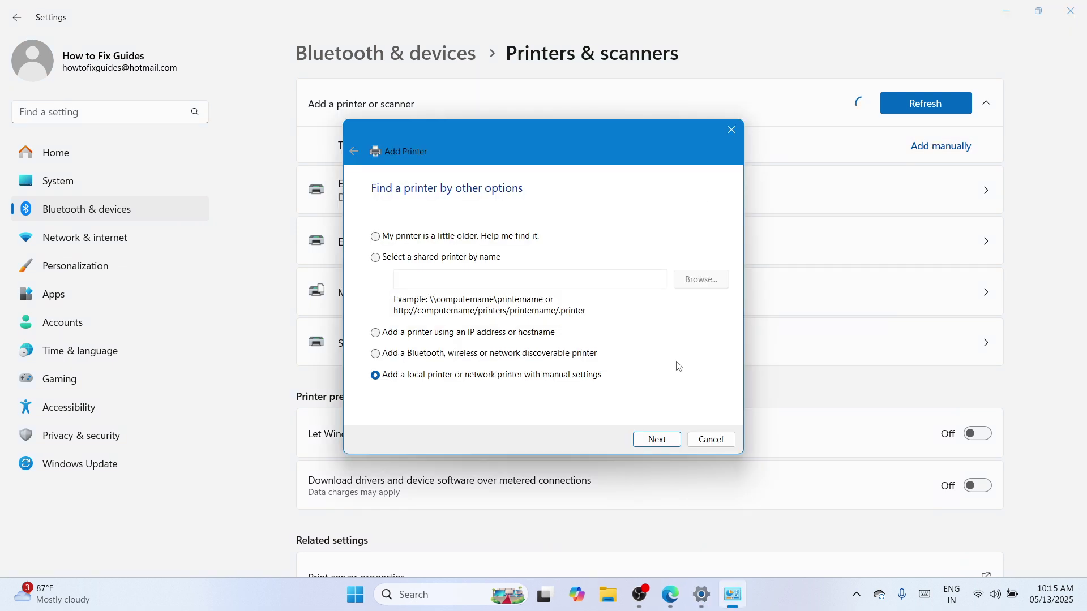
{"action": "left_click", "coordinate": [656, 440]}
Use the existing port USB001 (Virtual printer port for USB) for the new printer.
{"action": "left_click", "coordinate": [610, 246]}
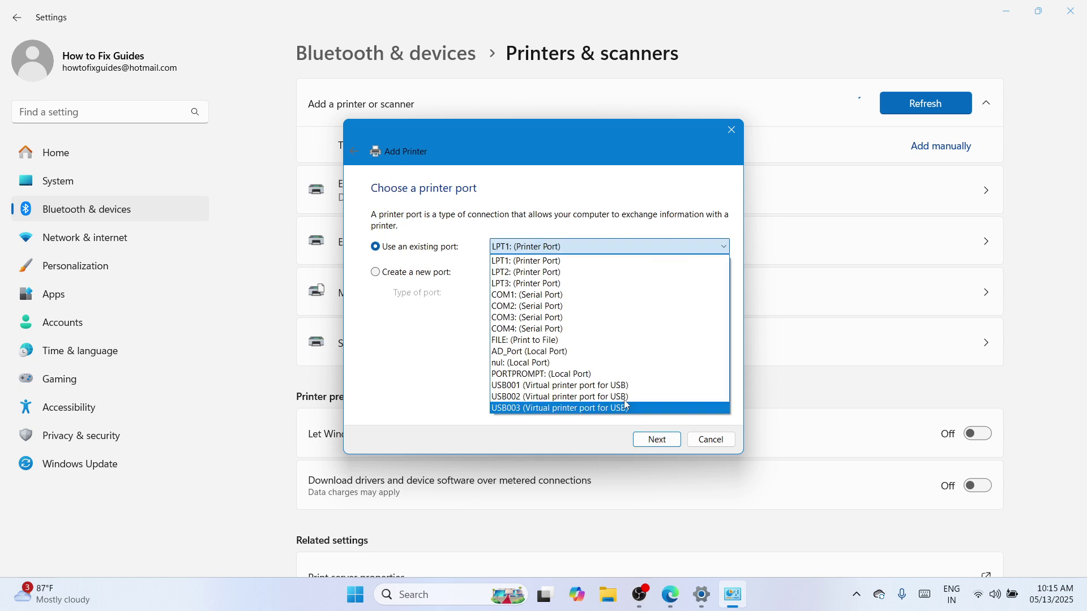
{"action": "left_click", "coordinate": [622, 385]}
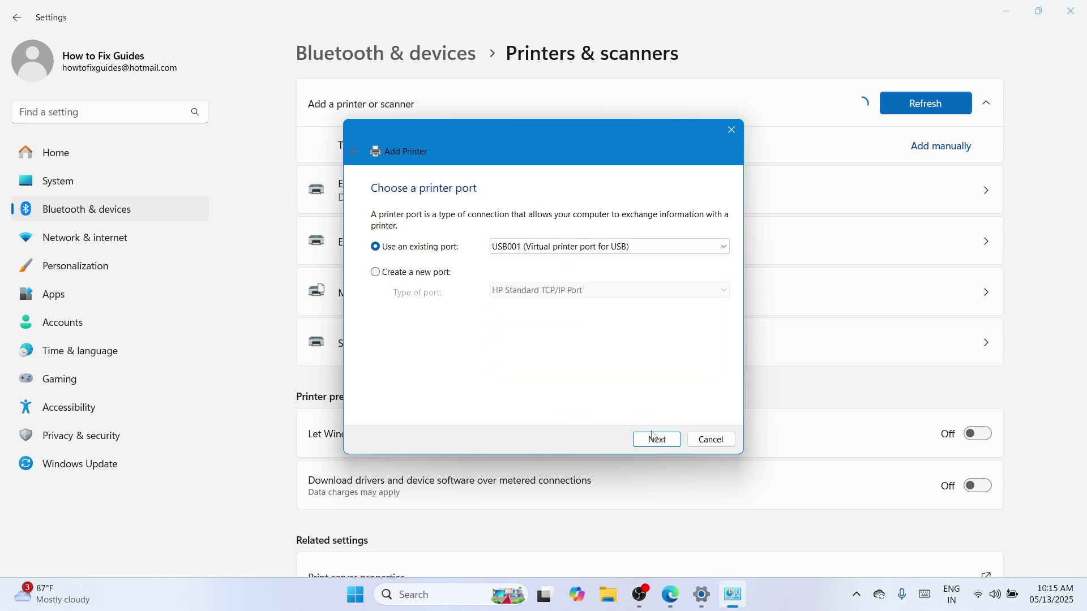
{"action": "left_click", "coordinate": [653, 439]}
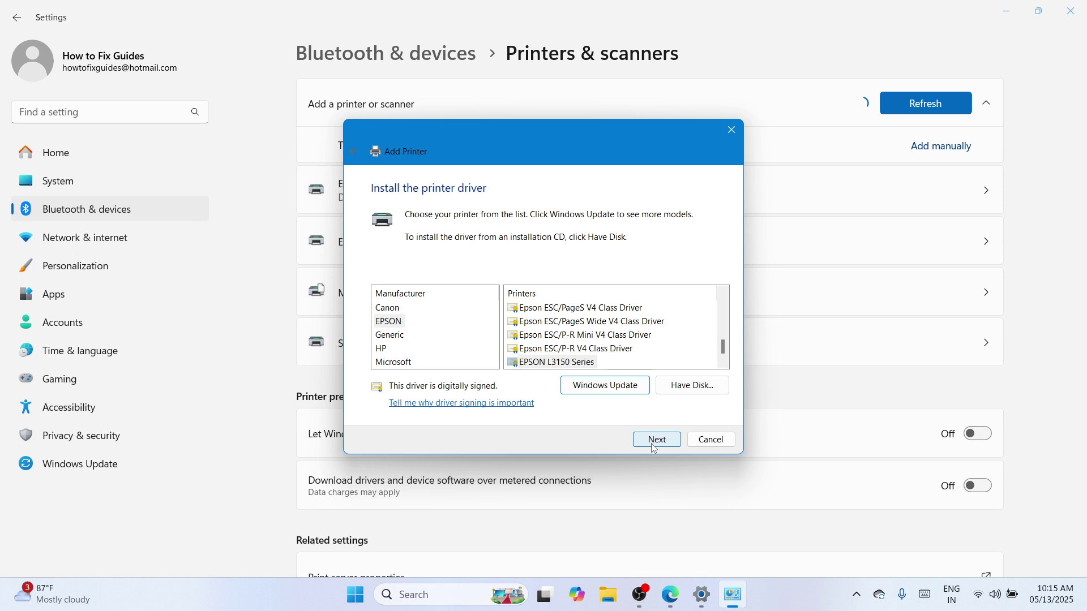
Load the printer driver from disk, picking E_WGENEP.INF in the WINX64 folder of the extracted L8050 driver on the desktop.
{"action": "left_click", "coordinate": [654, 447]}
{"action": "left_click", "coordinate": [410, 234]}
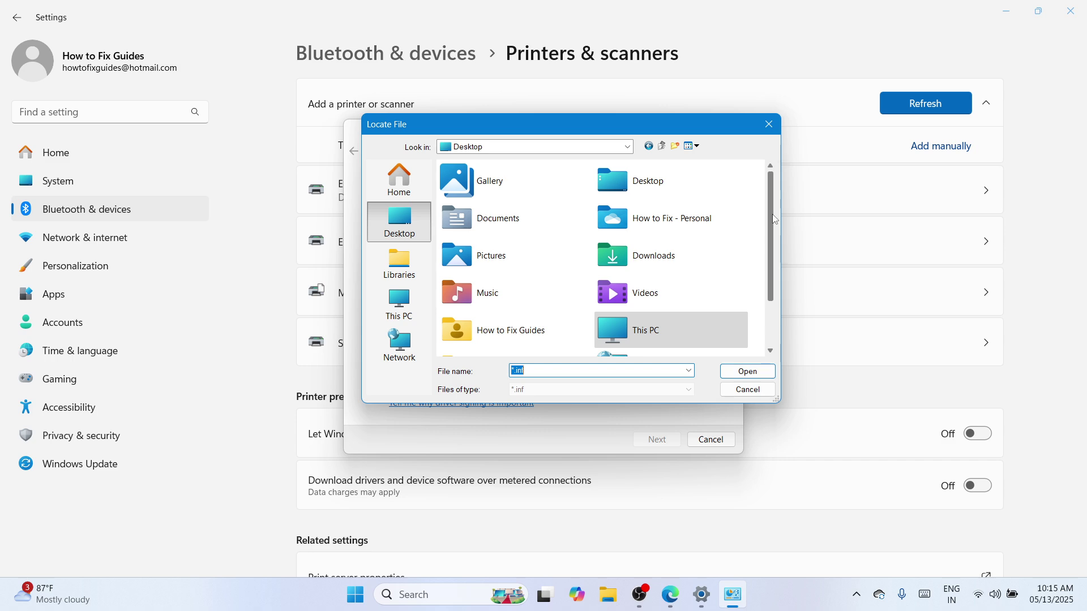
{"action": "scroll", "coordinate": [773, 238], "scroll_direction": "down", "scroll_amount": 2}
{"action": "double_click", "coordinate": [492, 341]}
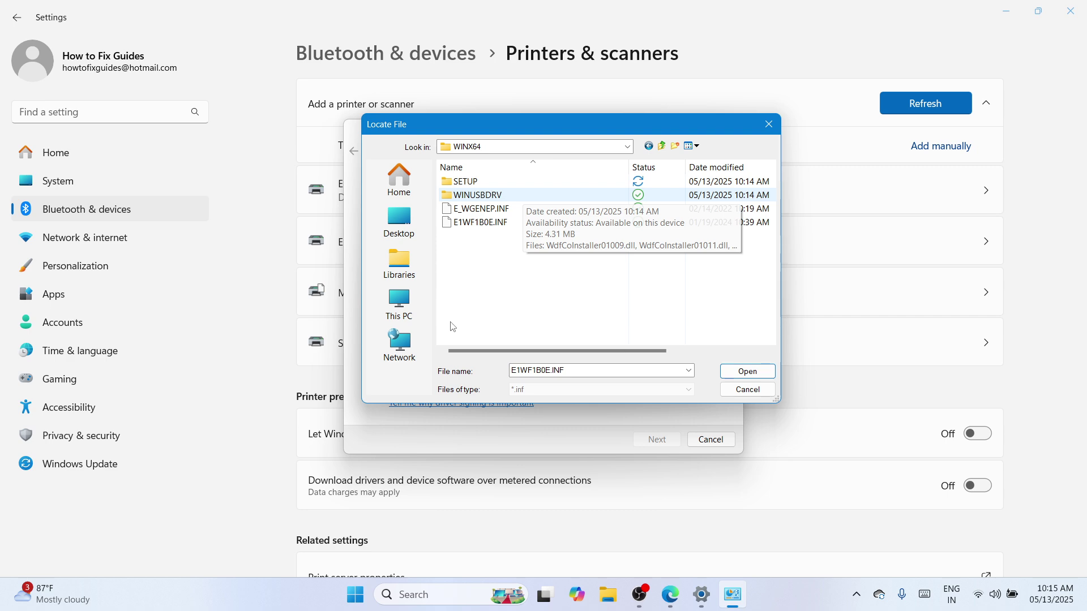
{"action": "left_click", "coordinate": [497, 214]}
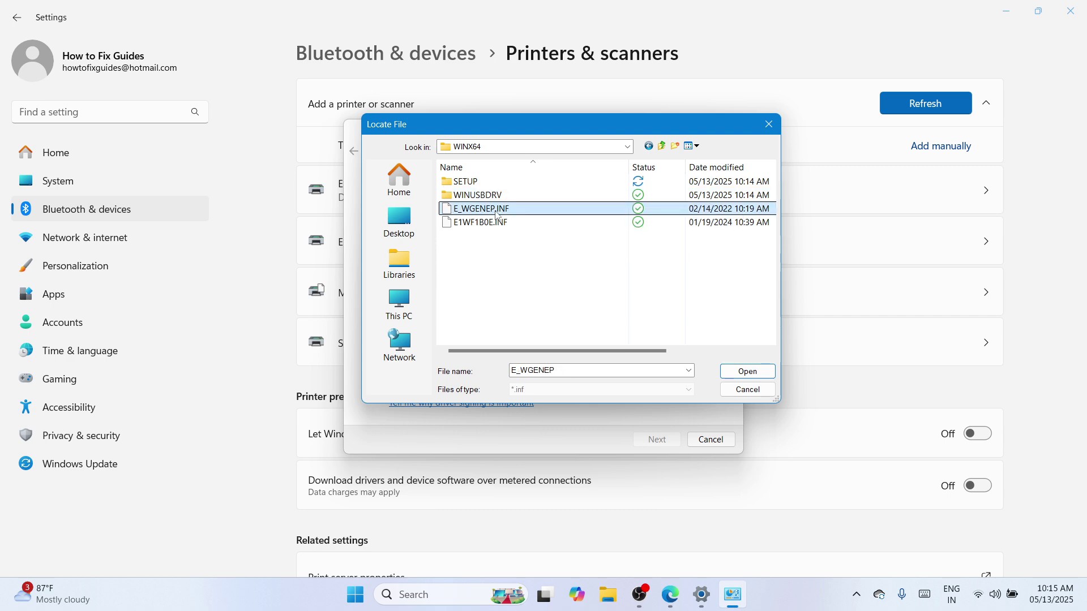
{"action": "left_click", "coordinate": [744, 371]}
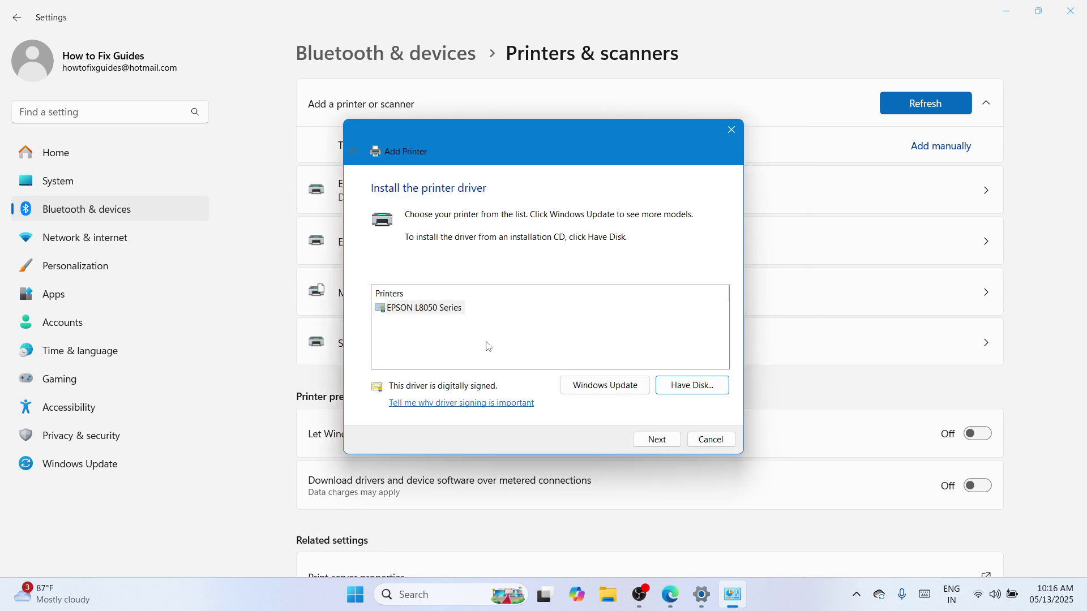
Install the EPSON L8050 Series driver and keep EPSON L8050 Series as the printer name.
{"action": "left_click", "coordinate": [658, 440]}
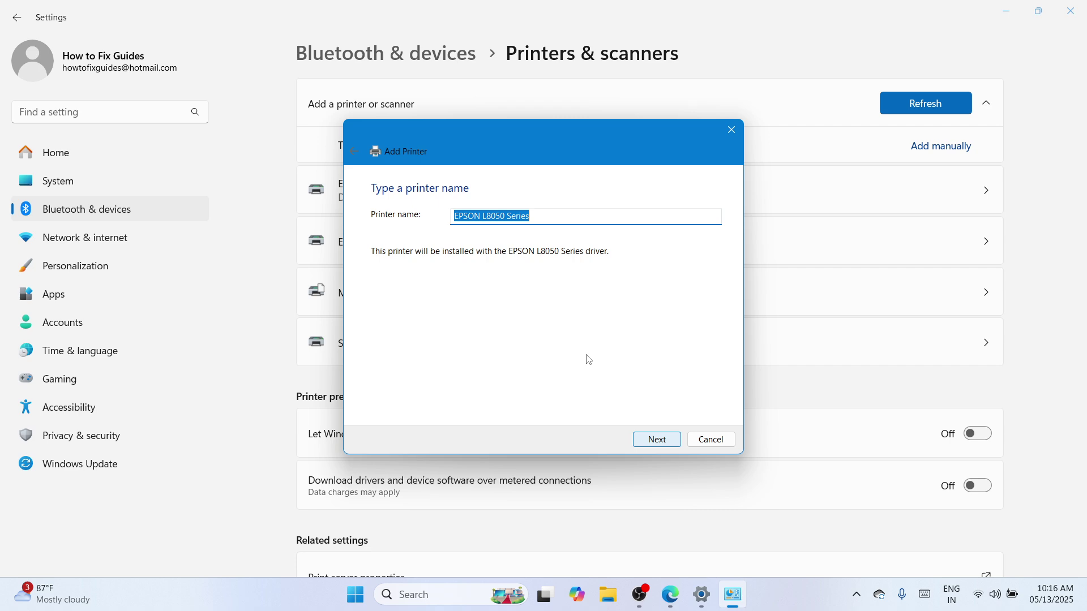
{"action": "left_click", "coordinate": [645, 445]}
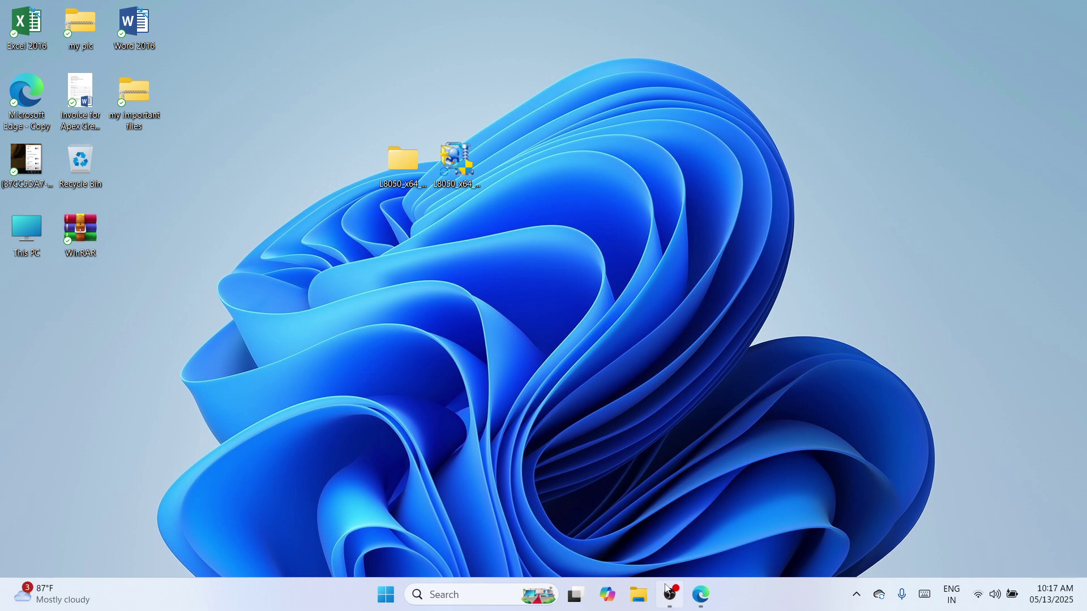
{"action": "left_click", "coordinate": [669, 593]}
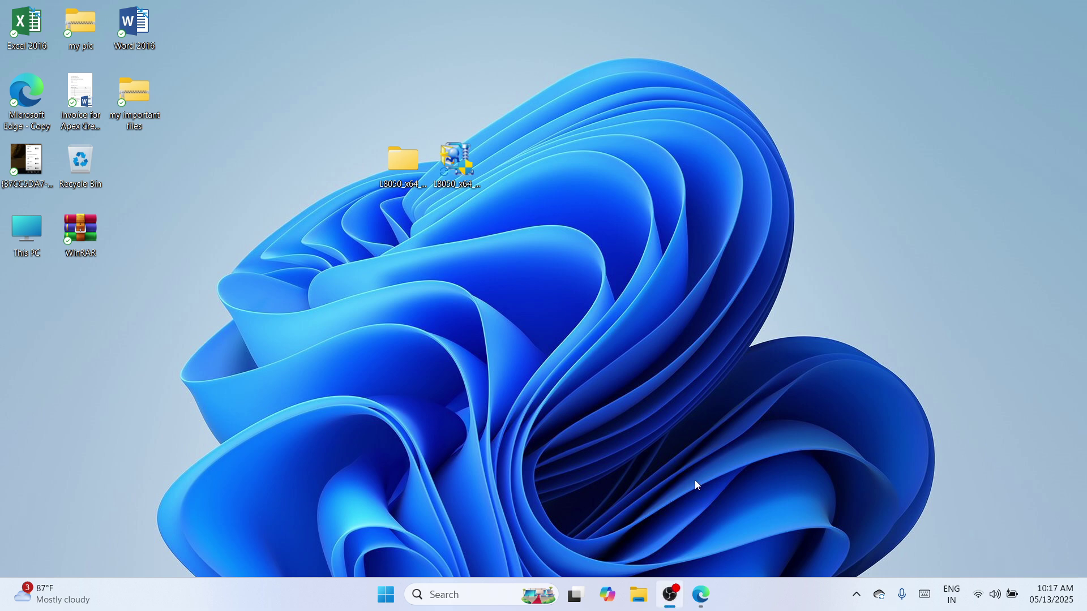